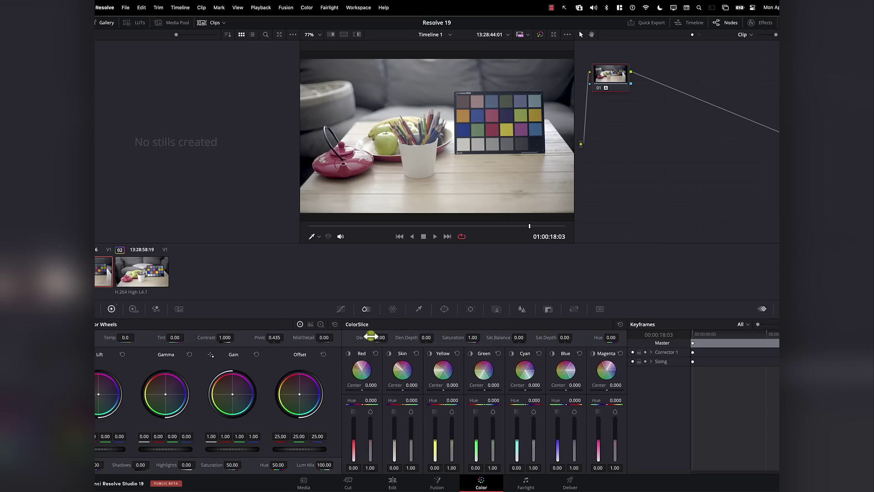
Try a ColorSlice density of 1.00, reset the palette, and set density to 0.78 with density depth at -1.00.
left_click_drag(379, 337, 410, 337)
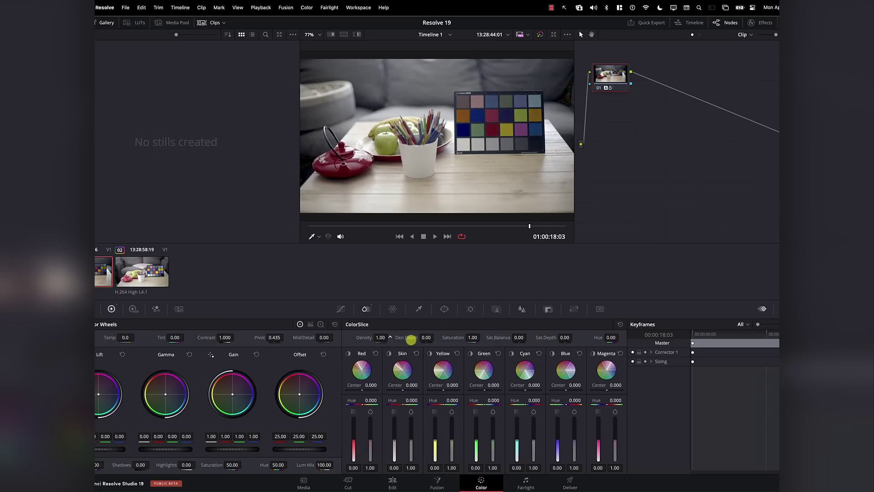
left_click_drag(364, 353, 407, 354)
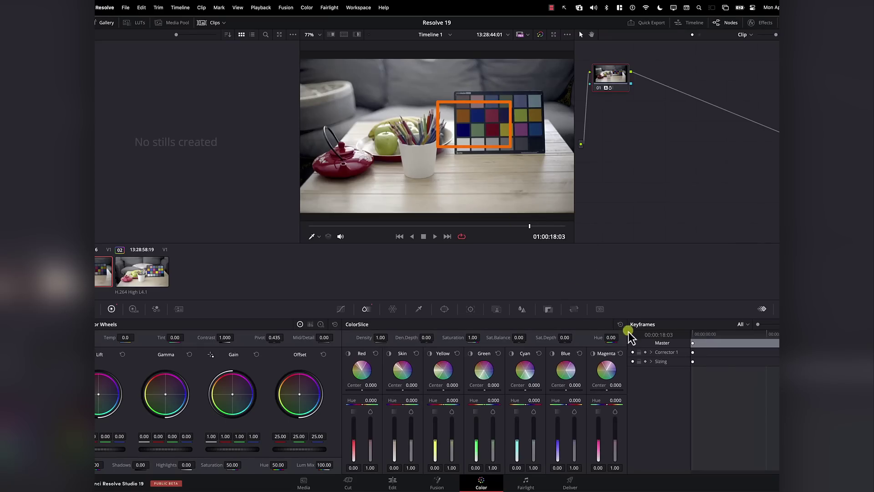
left_click(621, 326)
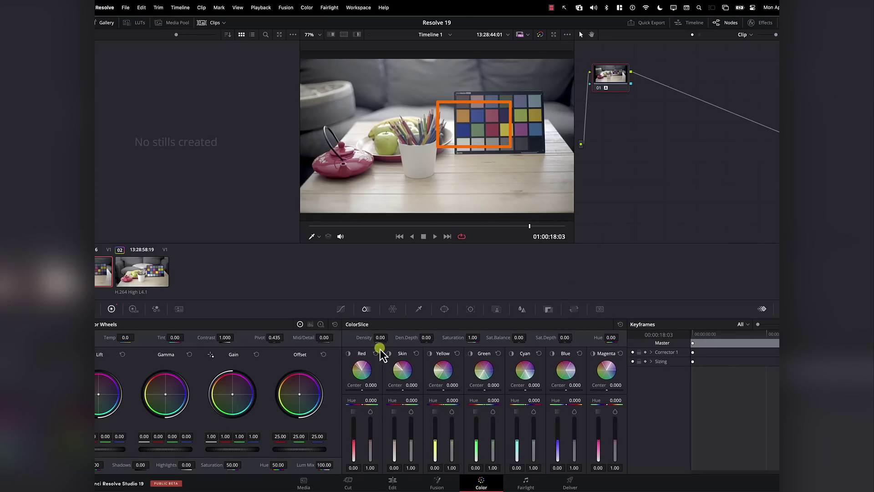
left_click_drag(381, 342, 472, 319)
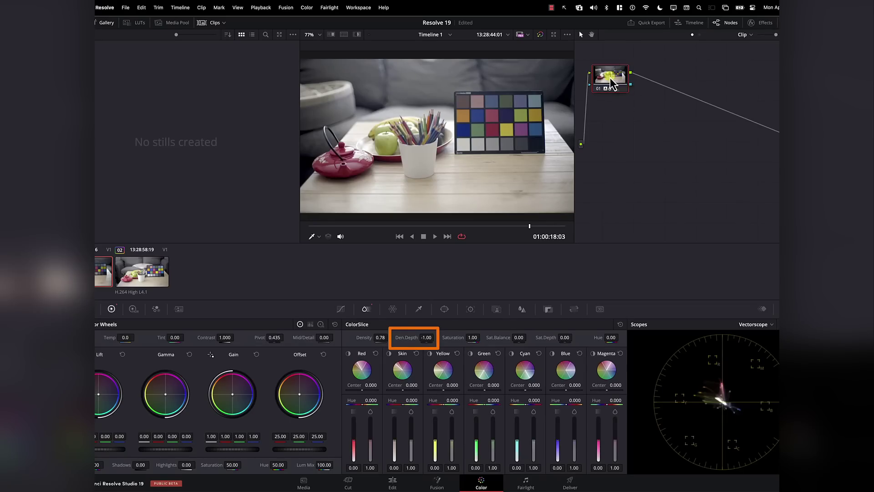
Add a new node before the existing corrector node and set its color wheels saturation to 100.00.
left_click_drag(612, 82, 672, 84)
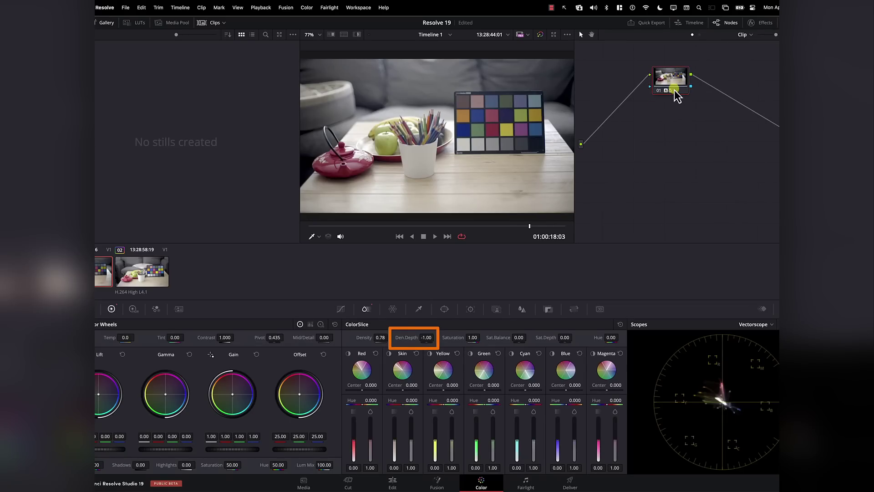
key("shift+s")
left_click_drag(667, 111, 613, 84)
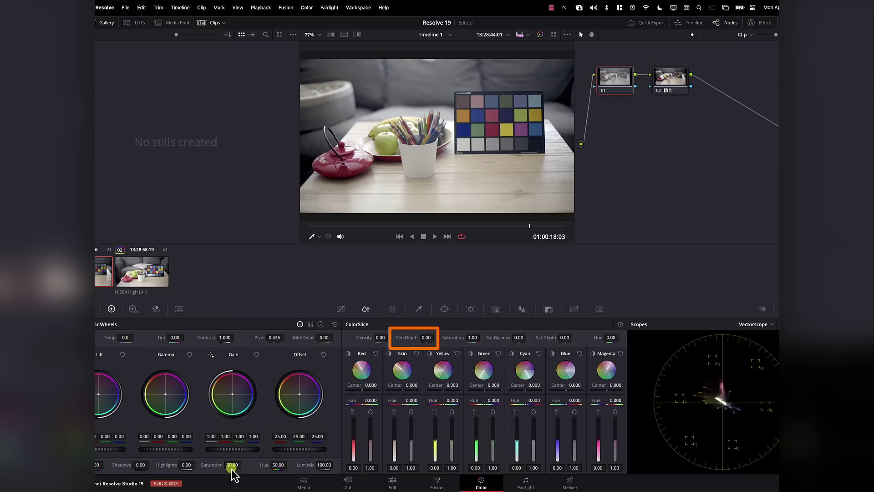
left_click_drag(230, 467, 336, 460)
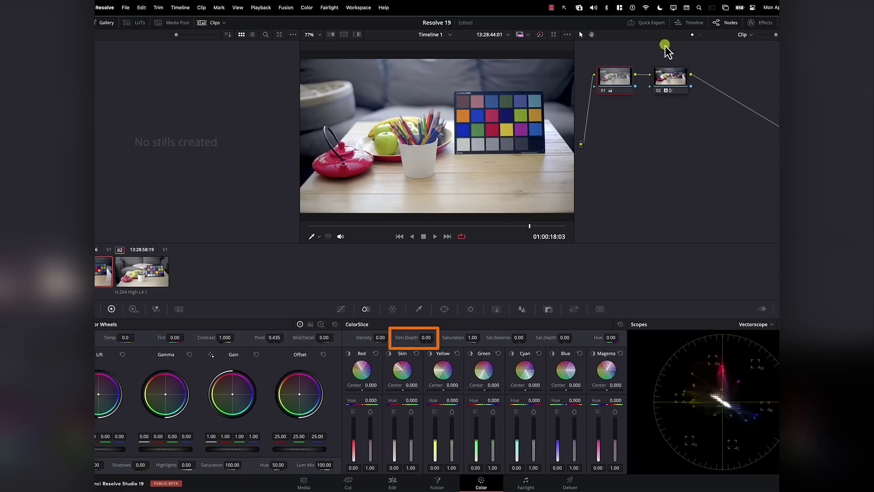
On node 02, compare ColorSlice density depth at 0.00 and -1.00 while raising the density to 1.00.
left_click(677, 84)
left_click(696, 110)
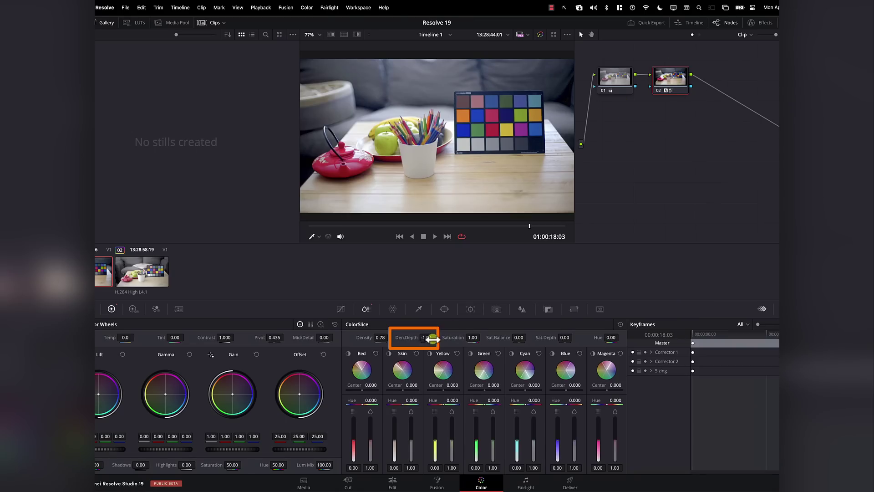
mouse_move(412, 339)
left_mouse_down()
mouse_move(455, 330)
mouse_move(400, 334)
left_mouse_up()
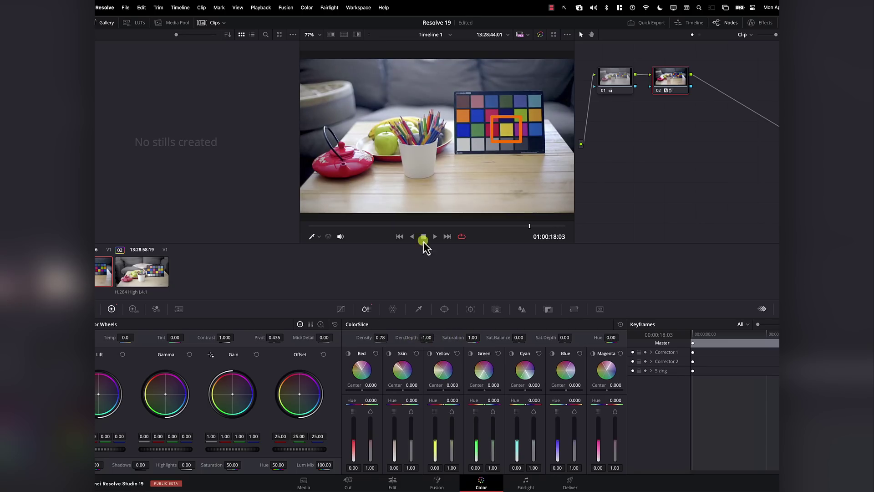
double_click(421, 337)
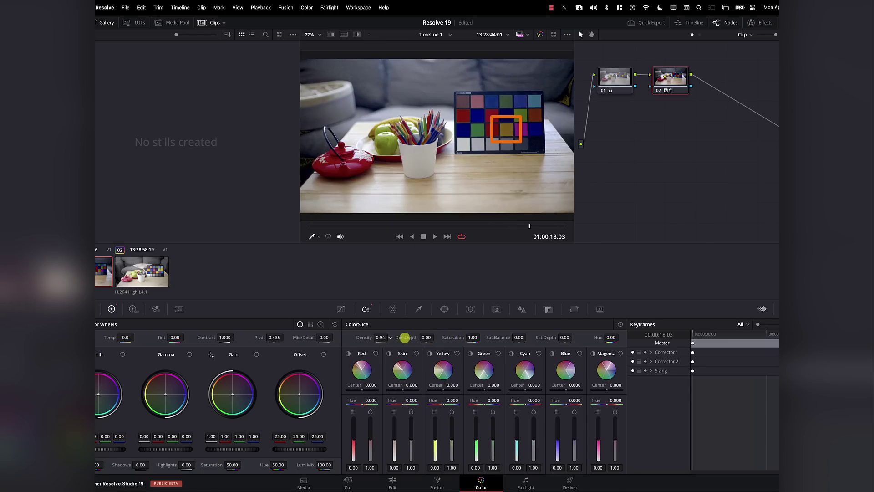
mouse_move(404, 338)
left_mouse_down()
mouse_move(371, 335)
mouse_move(445, 336)
mouse_move(400, 345)
left_mouse_up()
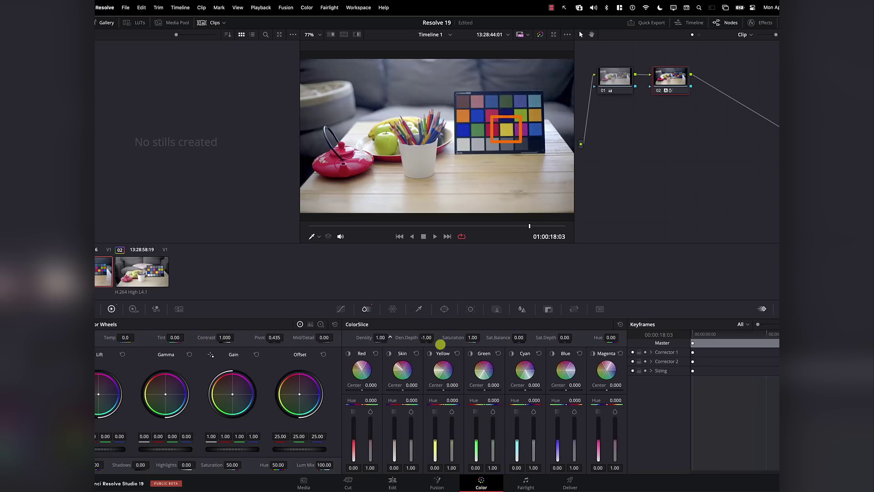
left_click_drag(384, 337, 385, 337)
left_click_drag(425, 342, 488, 337)
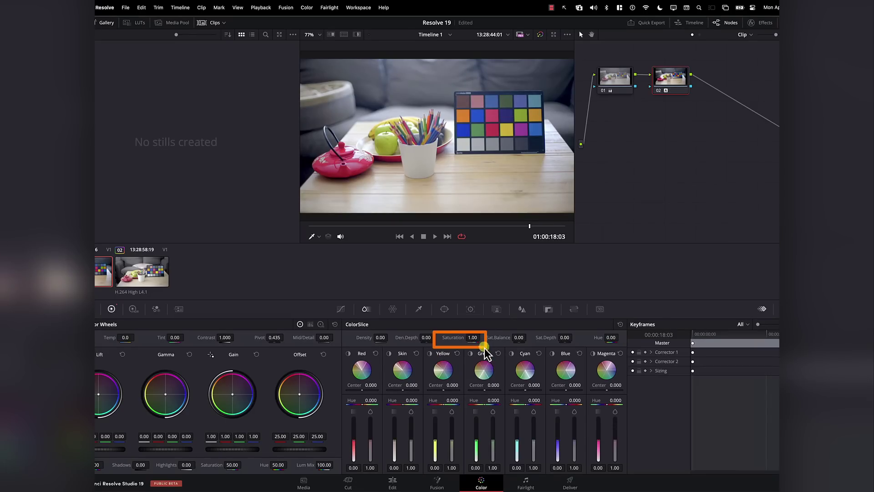
Compare ColorSlice saturation at 2.00 with color wheels saturation at 100.00 on node 02, resetting each, and raise the ColorSlice saturation again.
left_click_drag(471, 337, 541, 331)
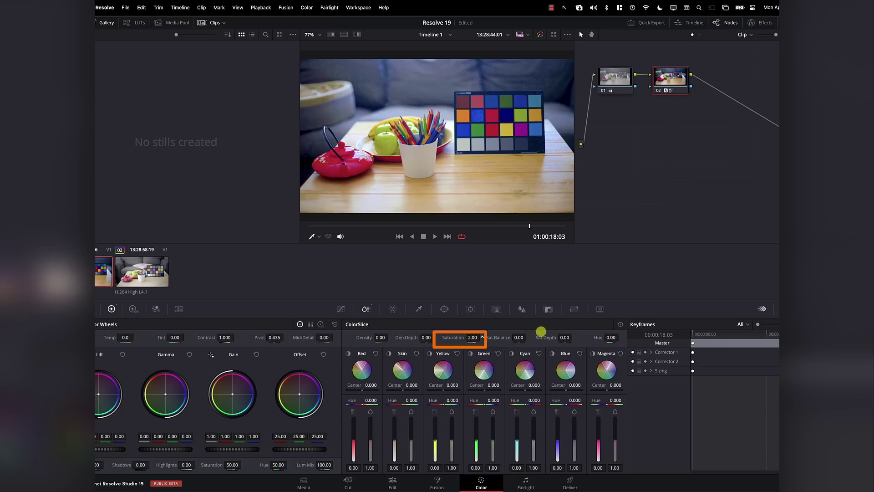
double_click(461, 338)
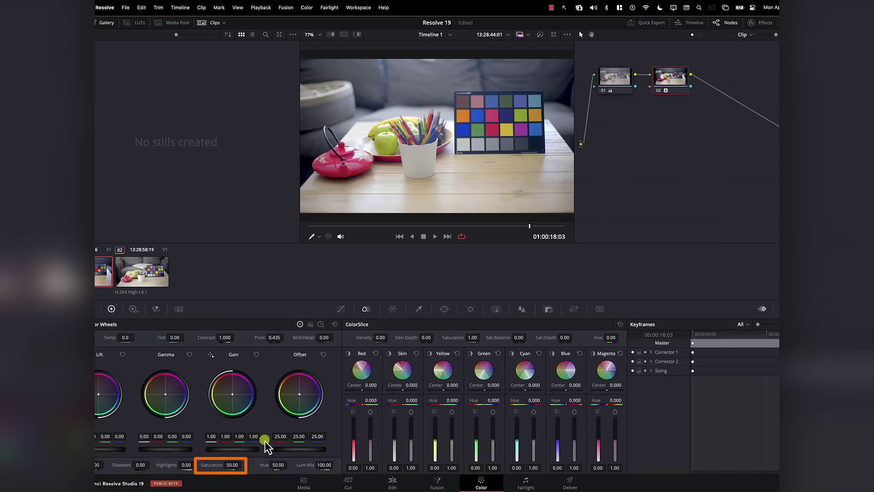
left_click_drag(231, 464, 411, 448)
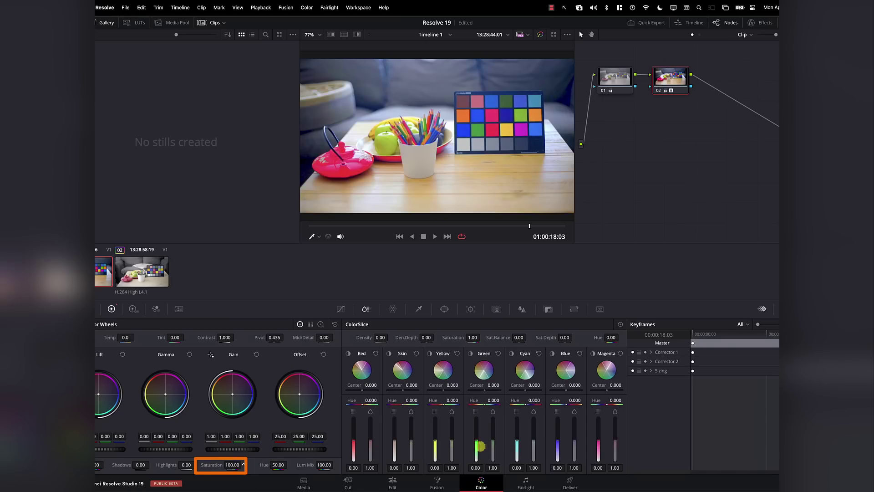
left_click_drag(231, 464, 273, 464)
double_click(213, 464)
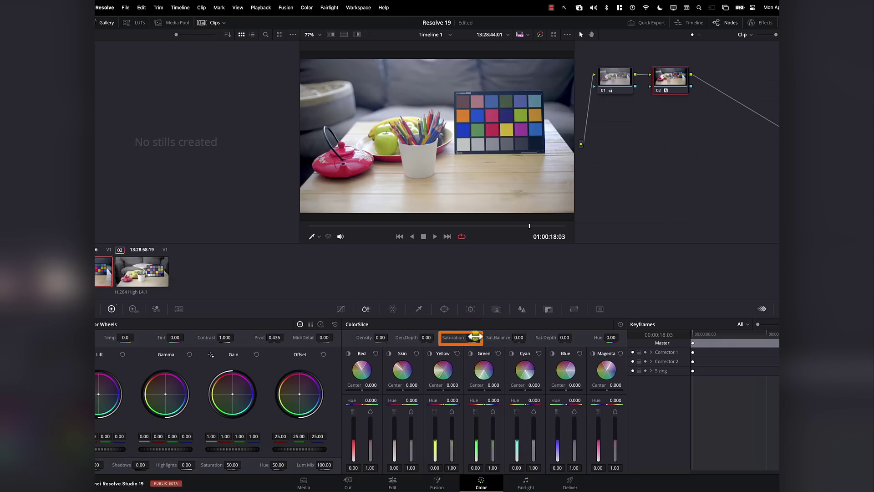
left_click_drag(472, 337, 572, 340)
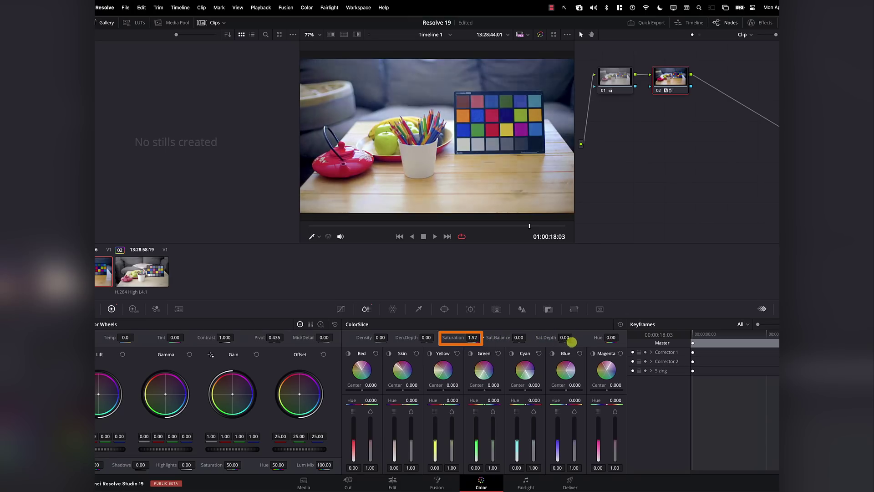
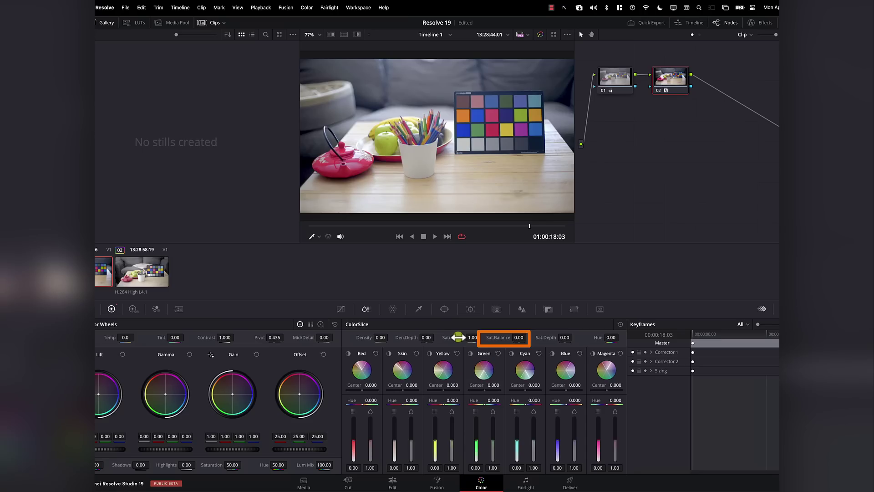
Set the ColorSlice saturation to 2.00 and the saturation balance to -1.00 on node 02.
left_click_drag(464, 337, 524, 337)
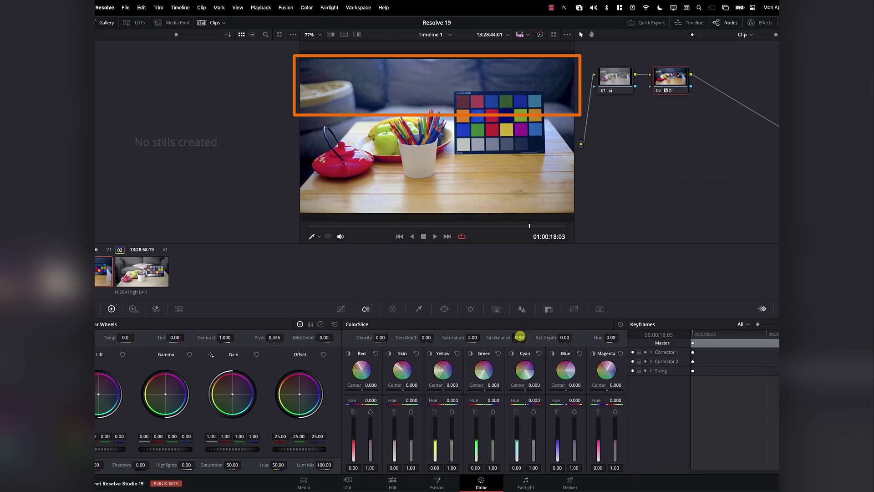
left_click_drag(520, 337, 458, 354)
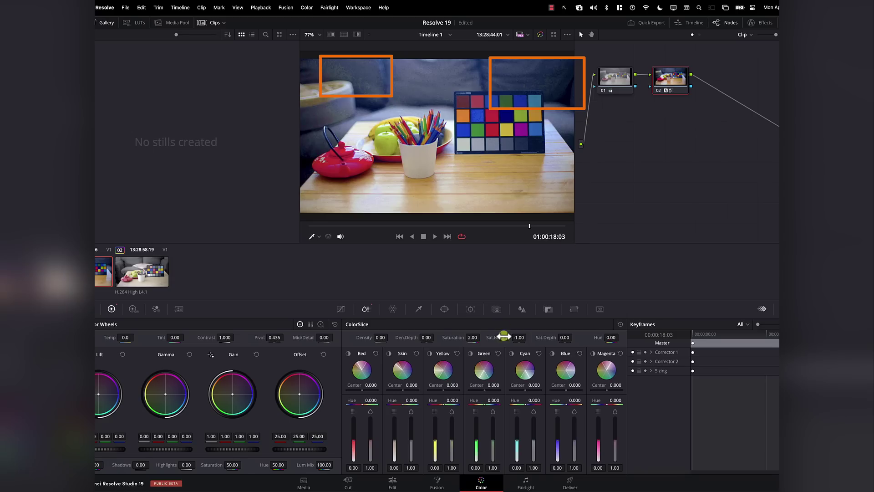
left_click_drag(519, 340, 423, 339)
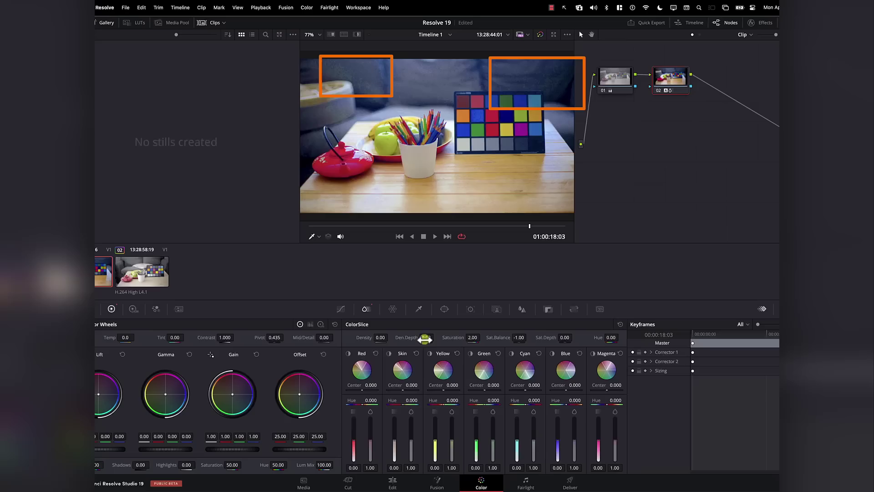
left_click_drag(527, 337, 521, 336)
left_click(563, 338)
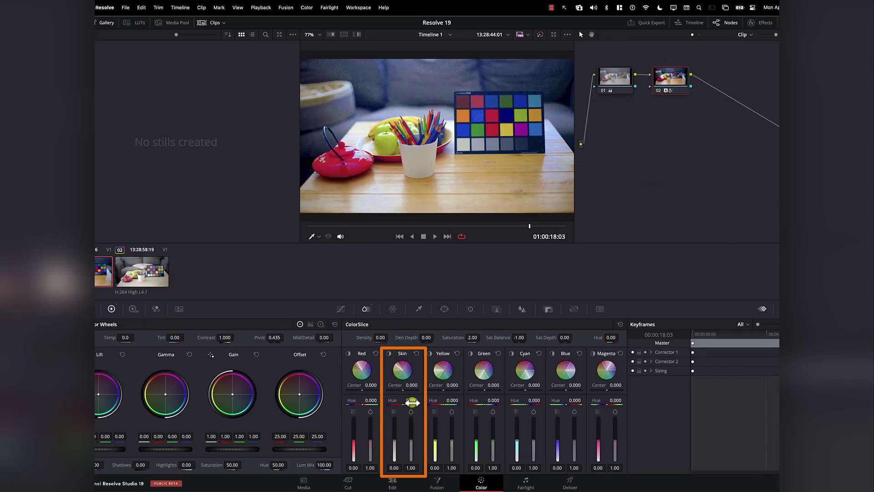
Highlight the image areas covered by the Skin slice and the Cyan slice, switching each highlight off again.
left_click(390, 356)
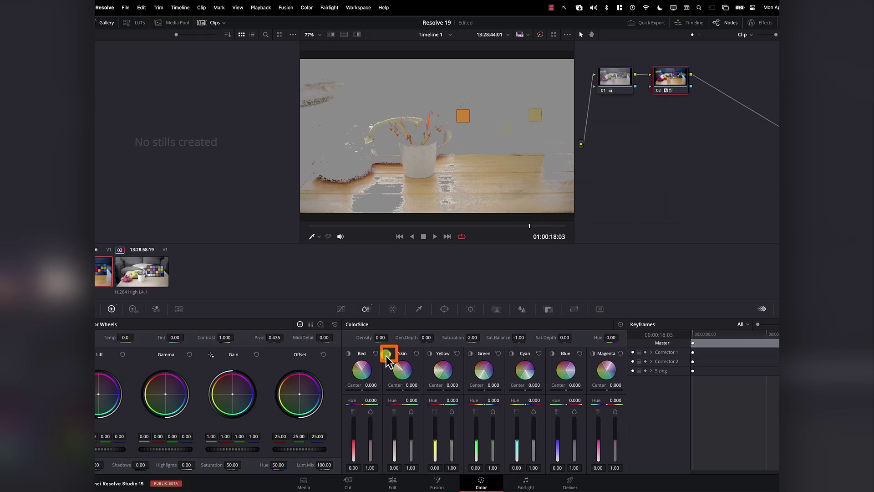
left_click(387, 356)
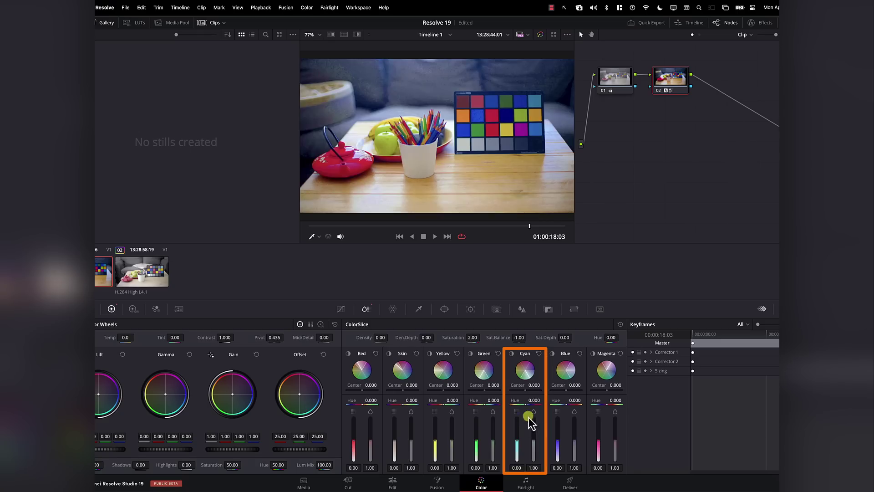
left_click(512, 354)
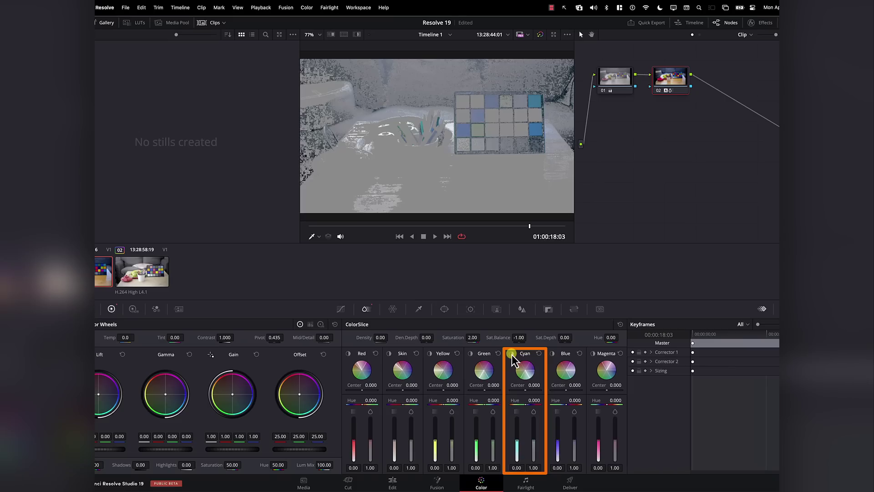
left_click(512, 354)
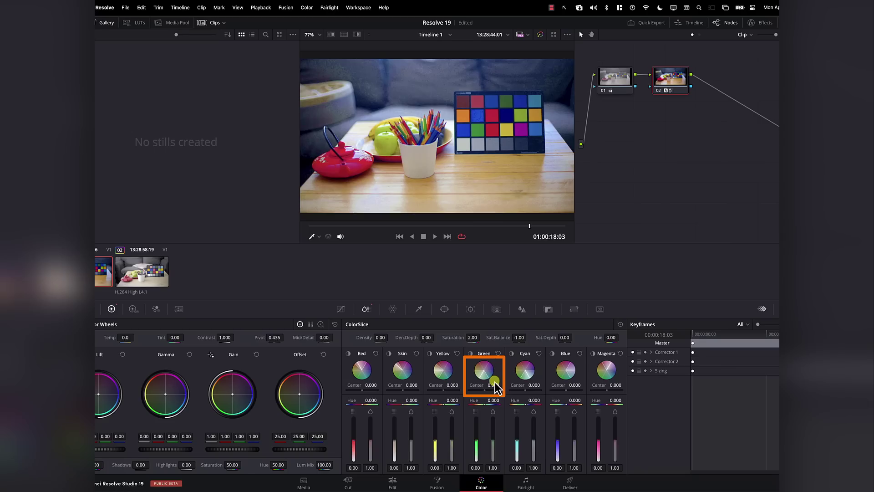
Shift the Green slice's center back and forth and leave it at -0.136.
left_click_drag(495, 382, 417, 406)
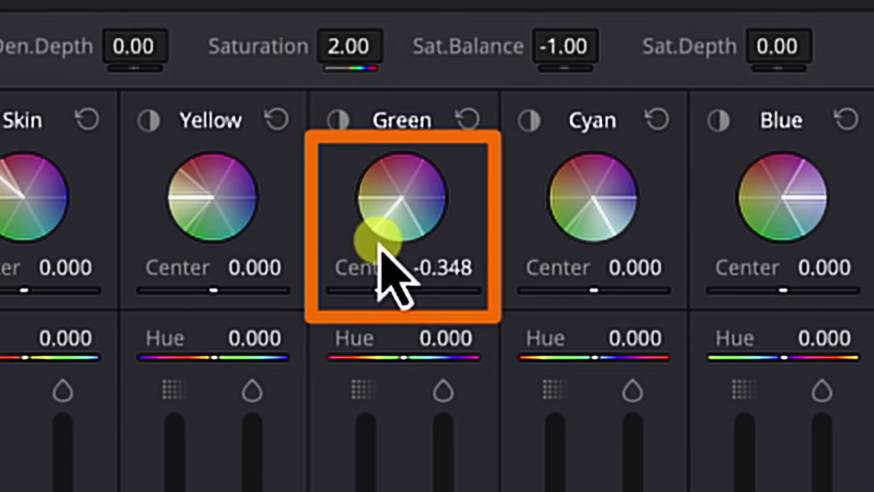
left_click_drag(394, 269, 375, 292)
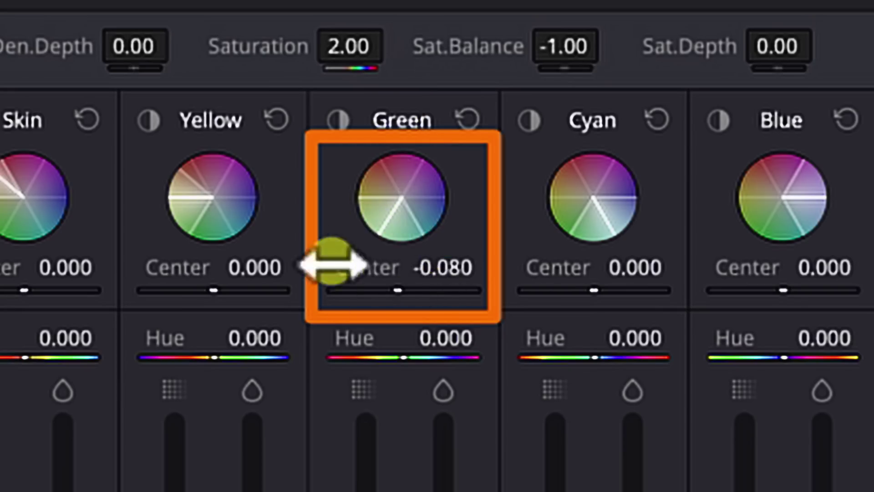
mouse_move(414, 285)
left_mouse_down()
mouse_move(400, 288)
mouse_move(526, 287)
mouse_move(287, 288)
mouse_move(405, 289)
left_mouse_up()
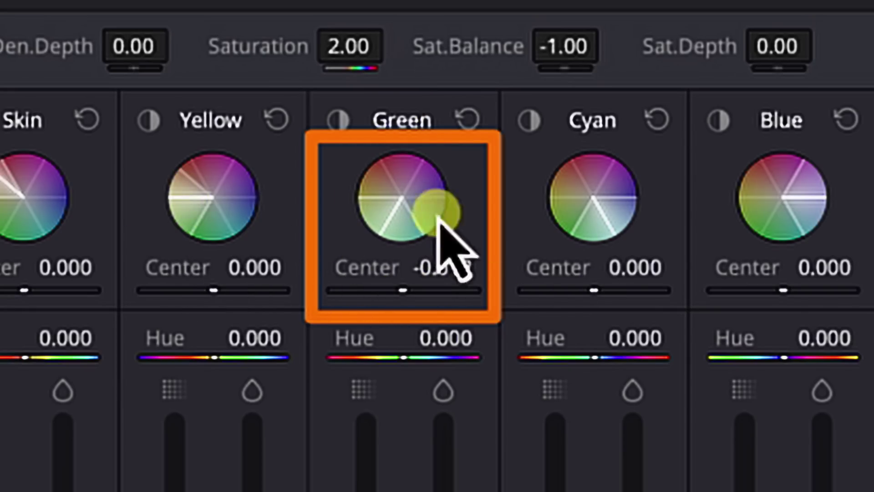
left_click_drag(405, 282, 391, 200)
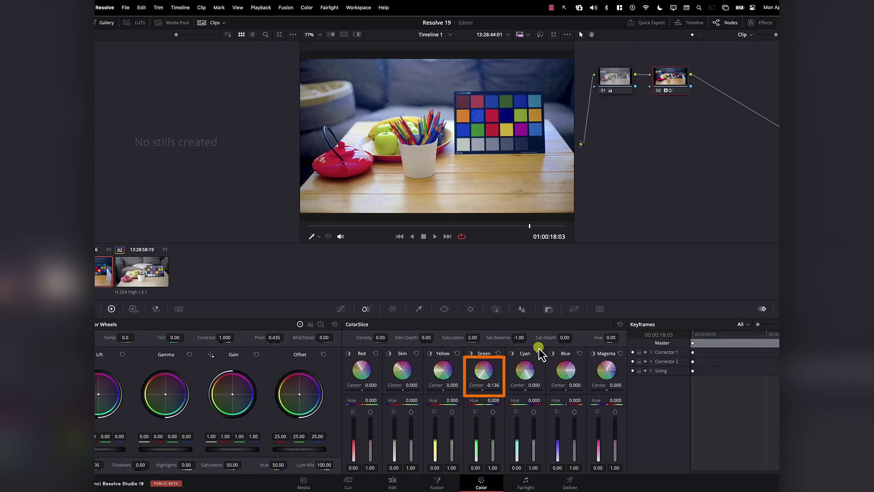
Turn on the viewer highlight and set the Green slice's center to -0.292 and the Yellow slice's center to 0.566.
left_click(360, 37)
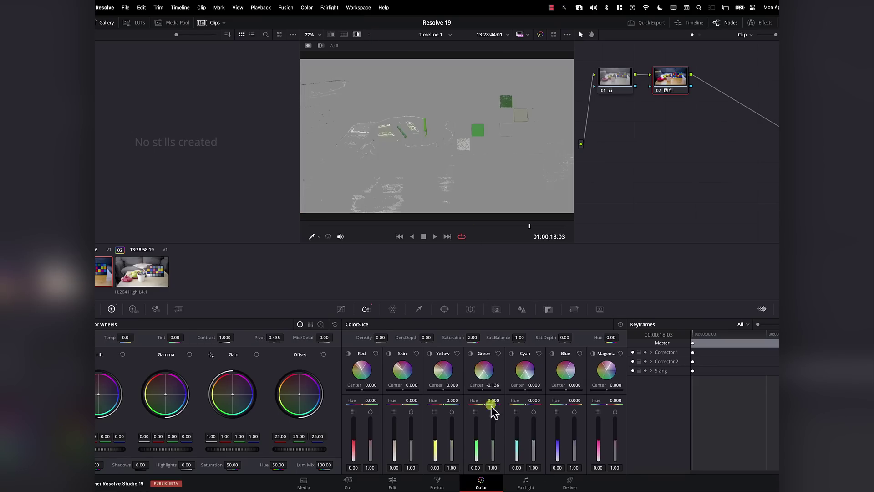
left_click_drag(555, 389, 504, 405)
left_click_drag(452, 387, 439, 401)
left_click_drag(613, 387, 460, 332)
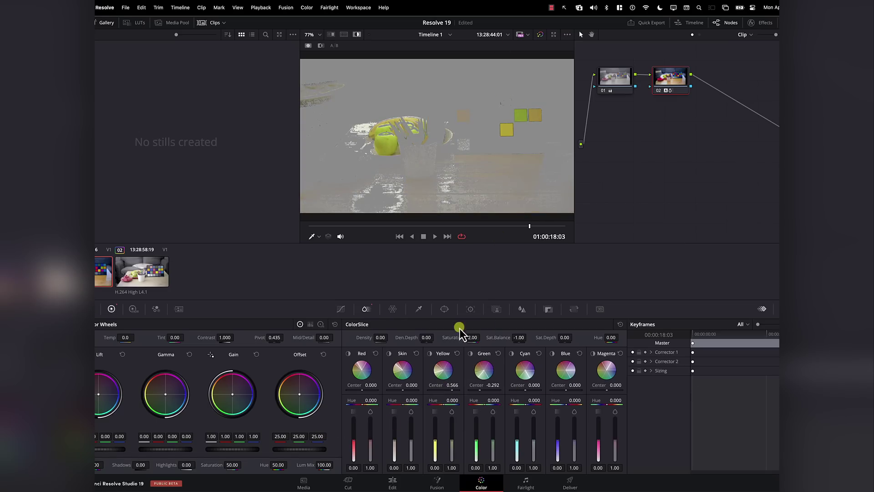